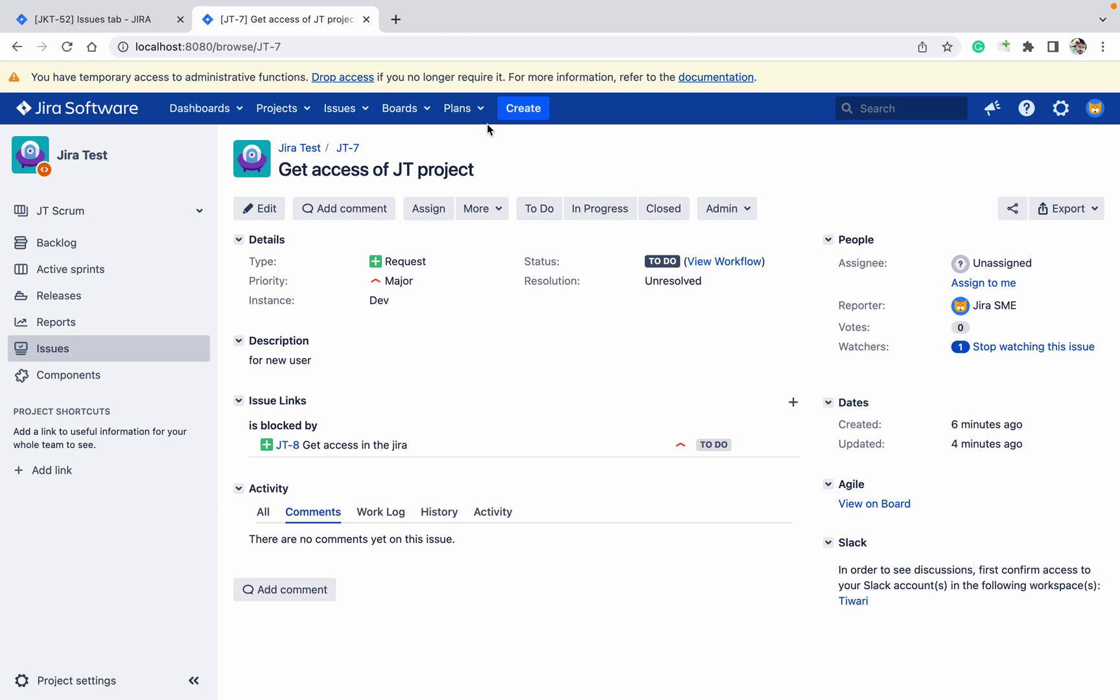
- Start a new issue with summary 'time' and description 'ba'
left_click(528, 116)
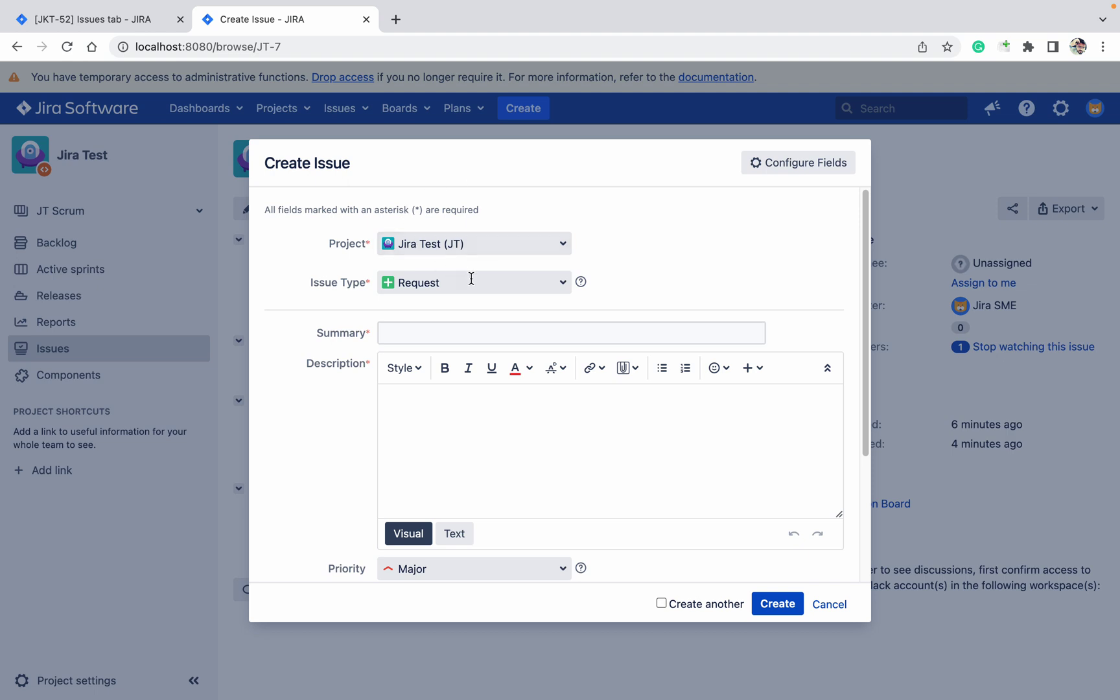
left_click(481, 342)
type("t")
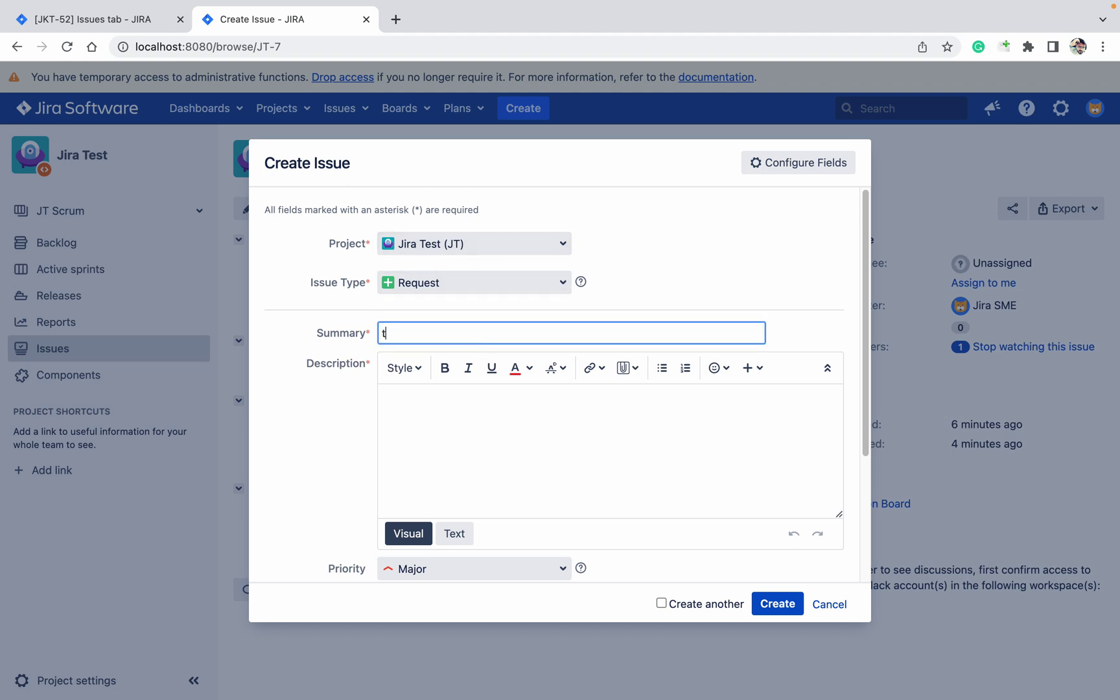
type("ime")
left_click(565, 397)
type("ba")
- Give it an original estimate of 8, create it, and open JT-9
scroll(561, 414, "down", 5)
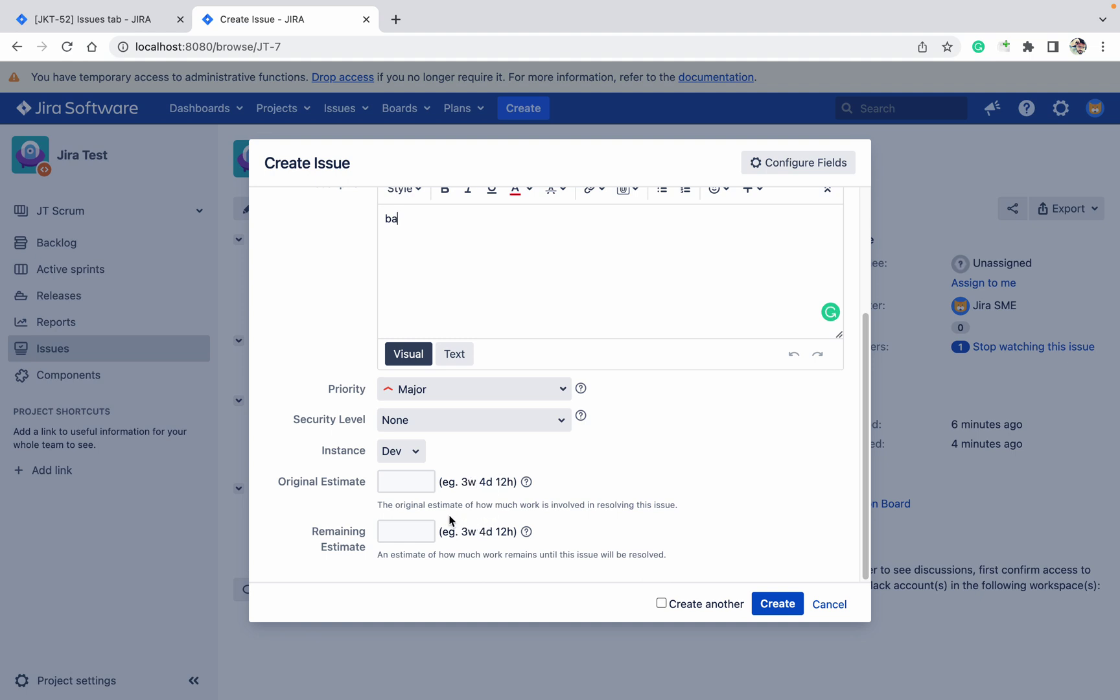
left_click(426, 491)
type("8")
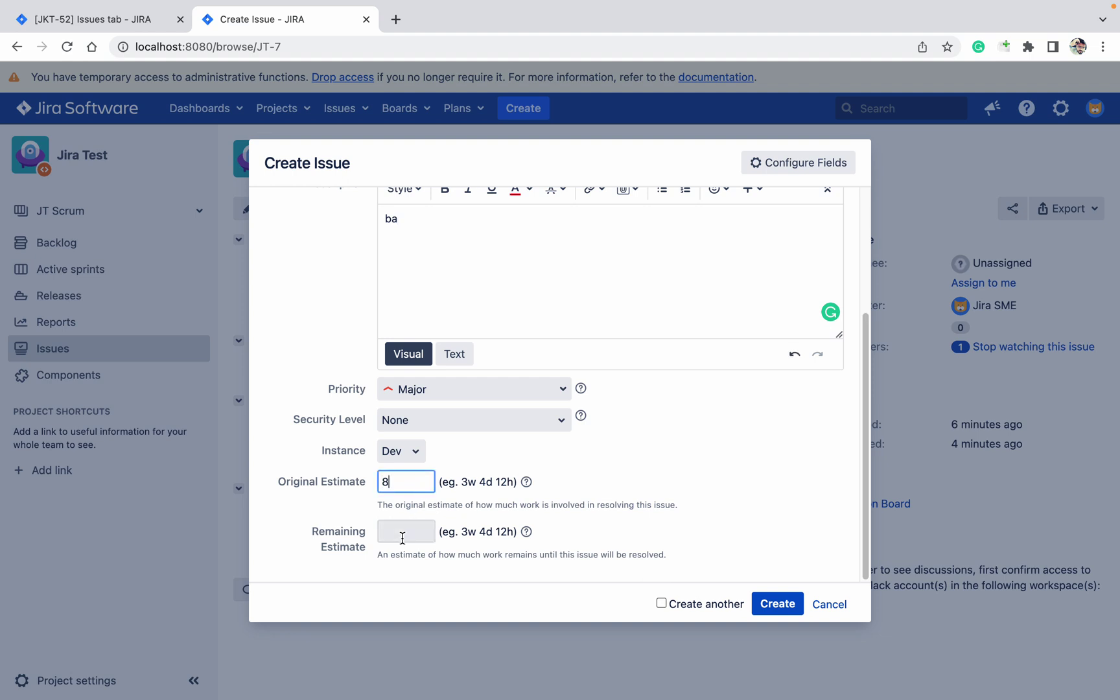
left_click(776, 599)
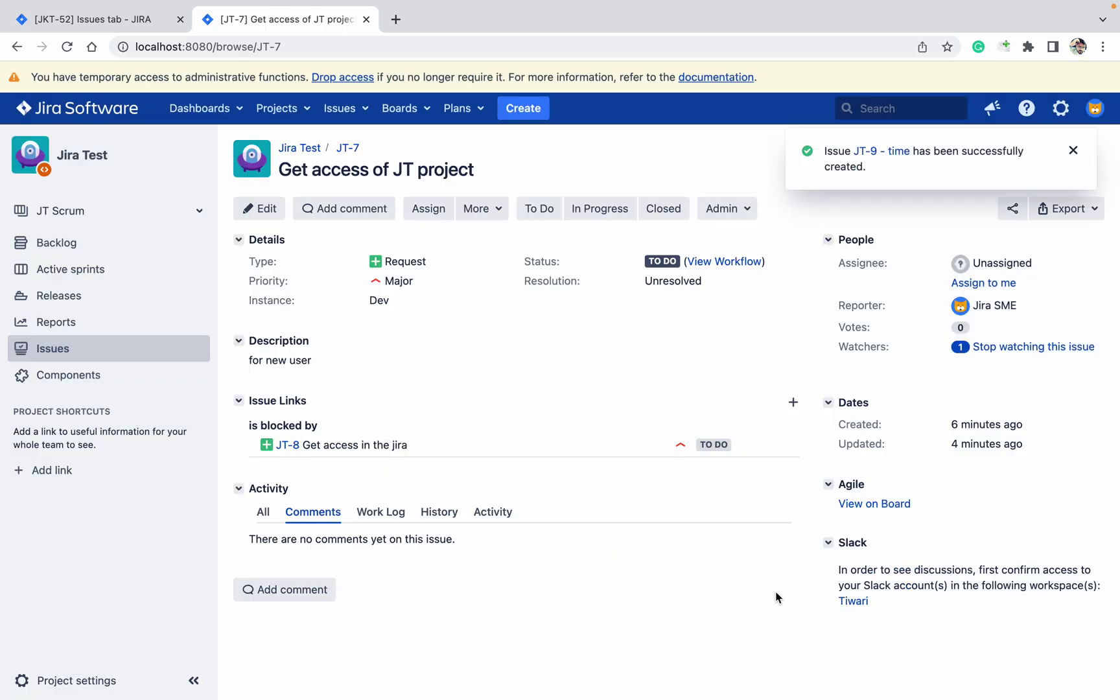
left_click(870, 152)
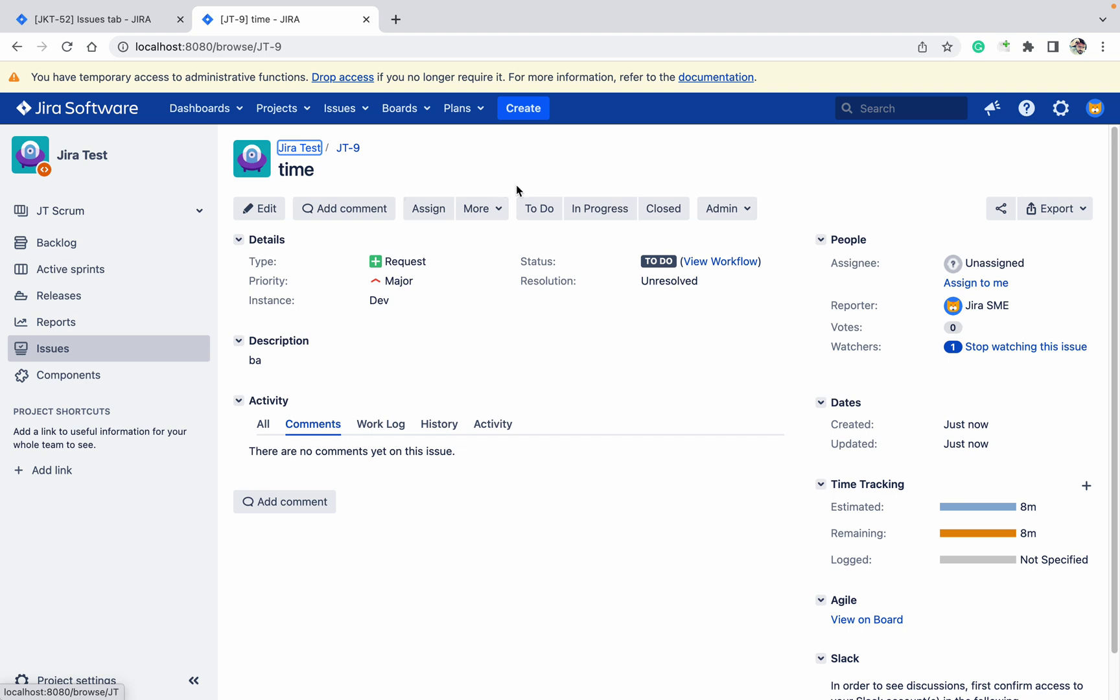
- Review JT-9's Time Tracking panel showing 8m estimated and 8m remaining
left_click(535, 185)
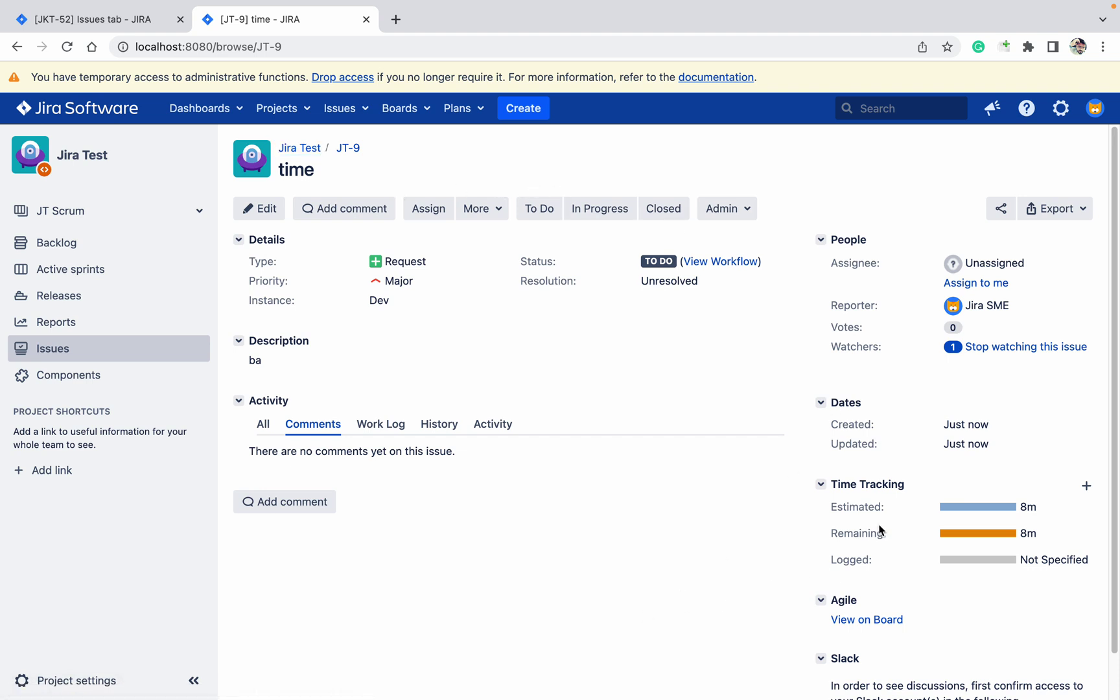
- Deactivate time tracking from the Issues administration's Time tracking page
left_click(1060, 122)
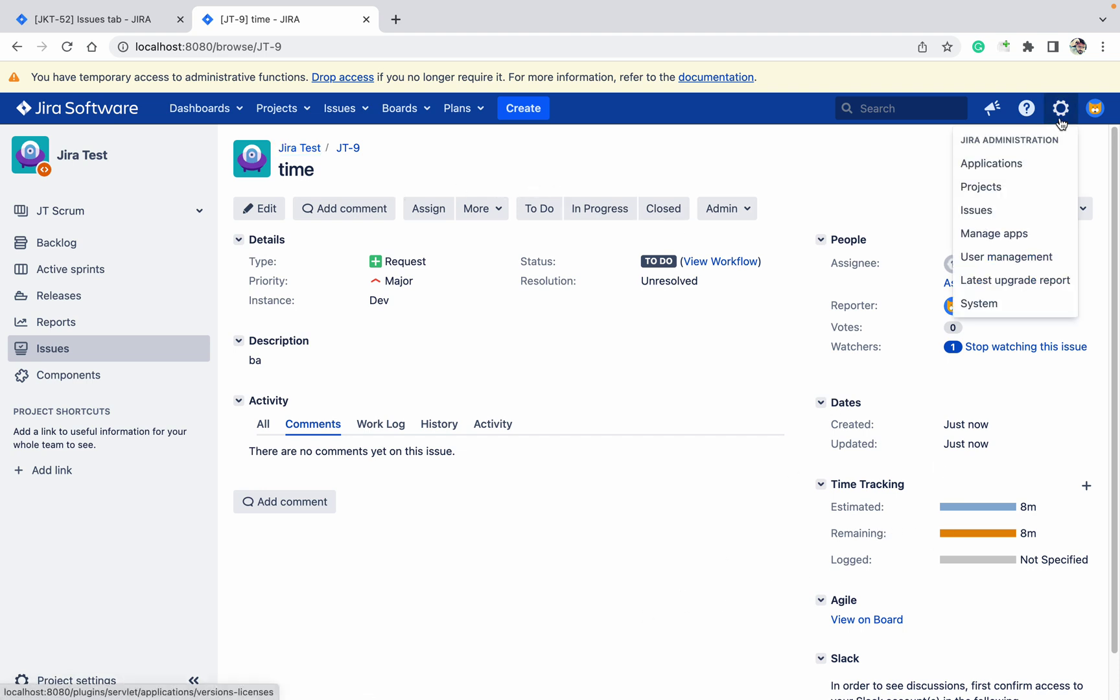
left_click(1001, 211)
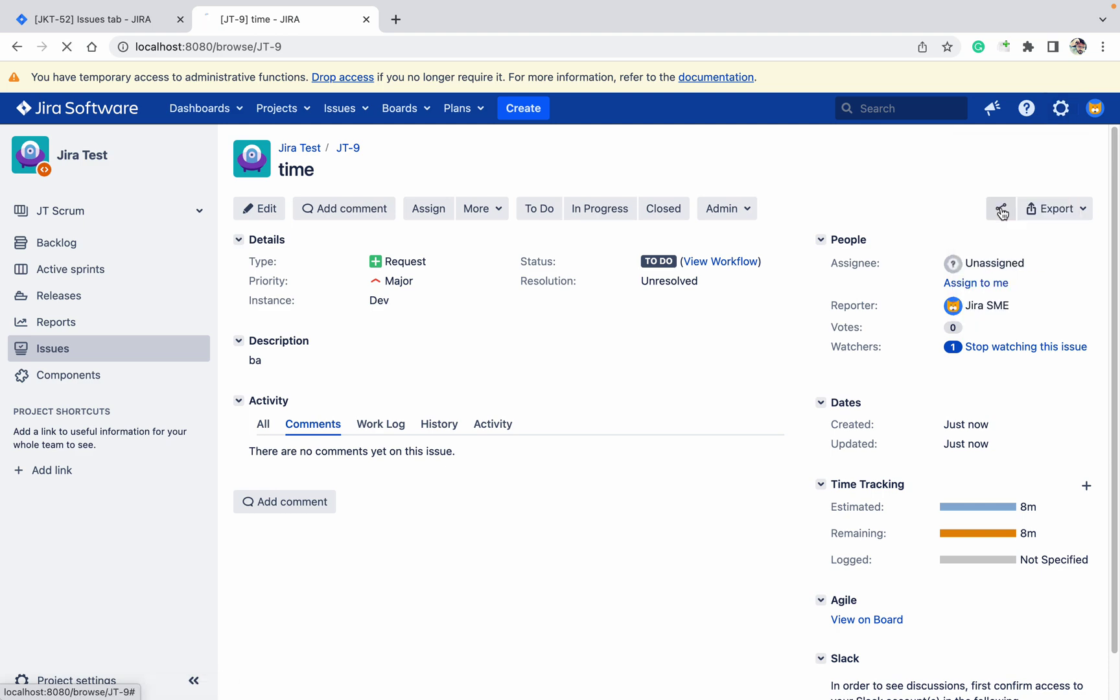
scroll(19, 540, "down", 7)
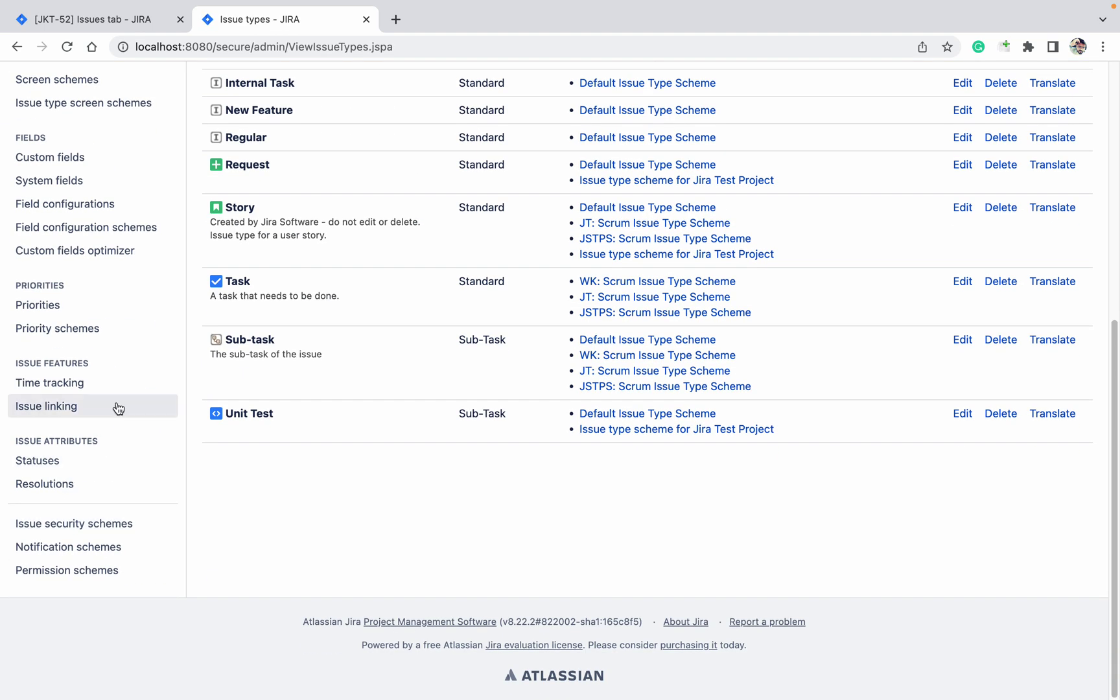
left_click(96, 395)
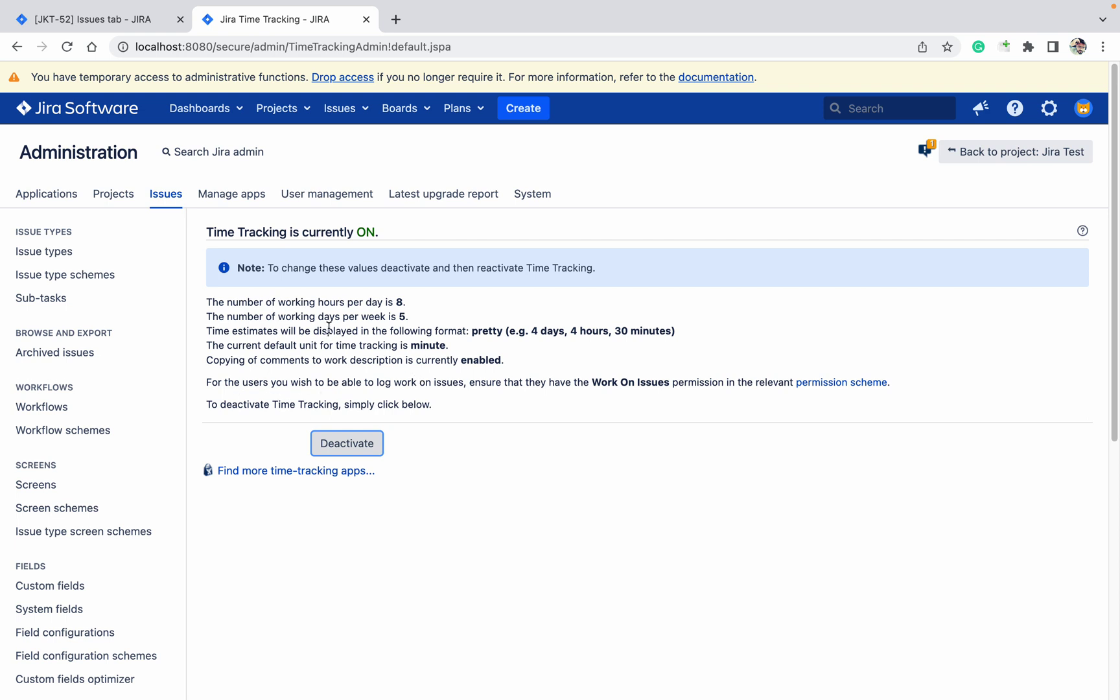
left_click(355, 448)
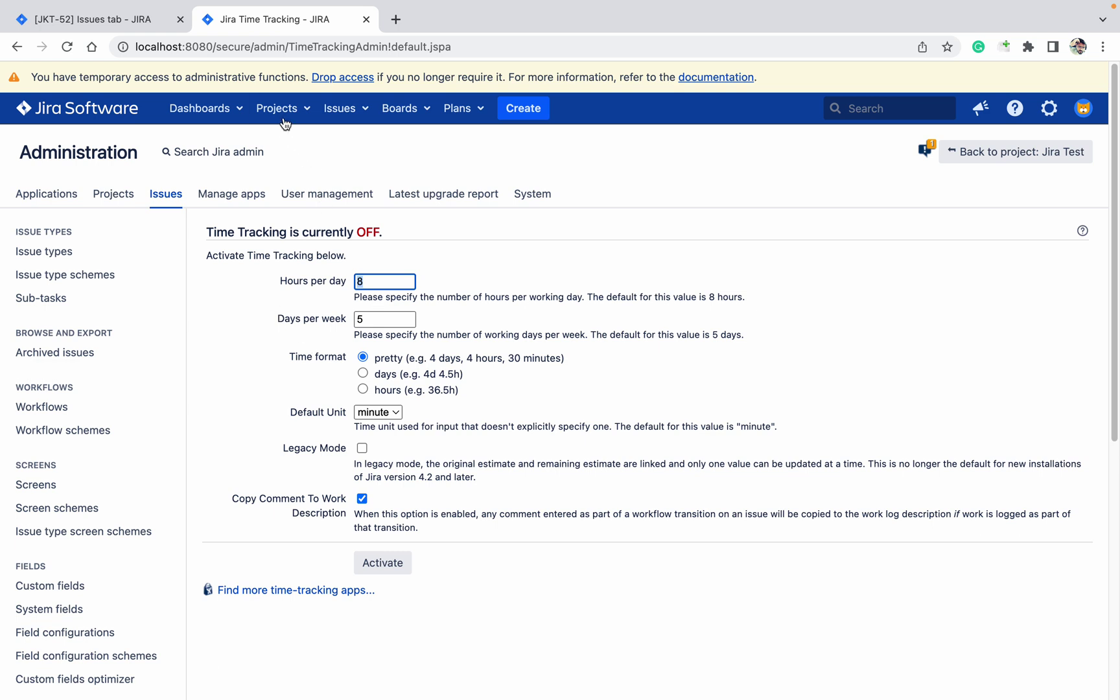
- Check JT-9 in a new tab, then return to Time Tracking settings and reactivate it
left_click(327, 108)
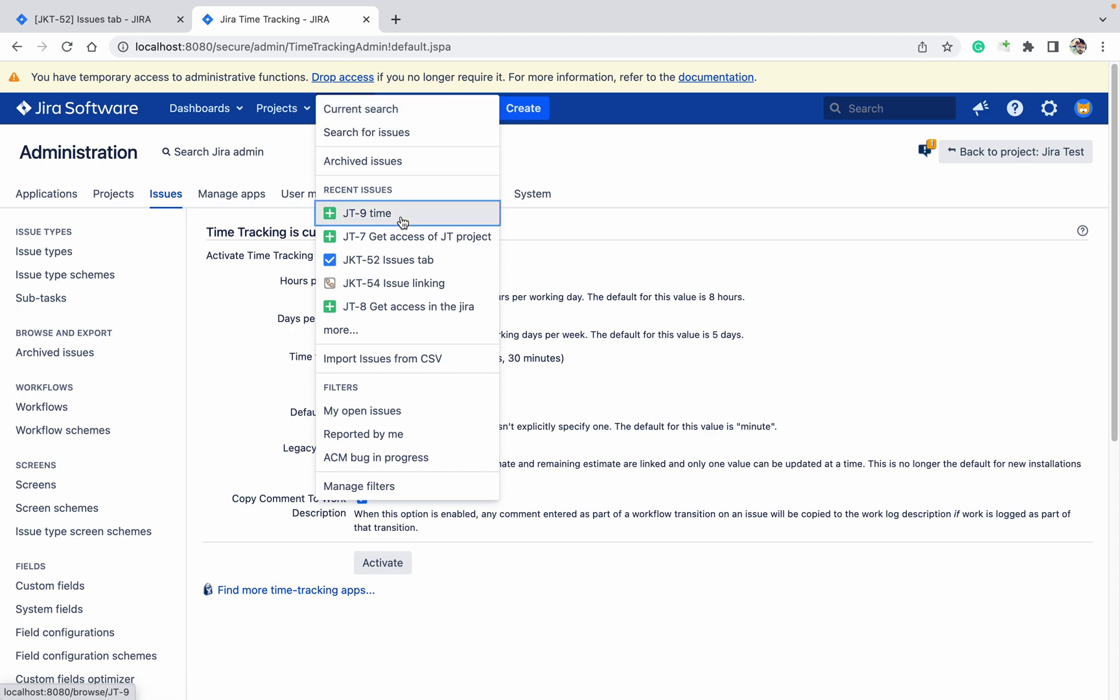
left_click(367, 212, "super")
left_click(488, 26)
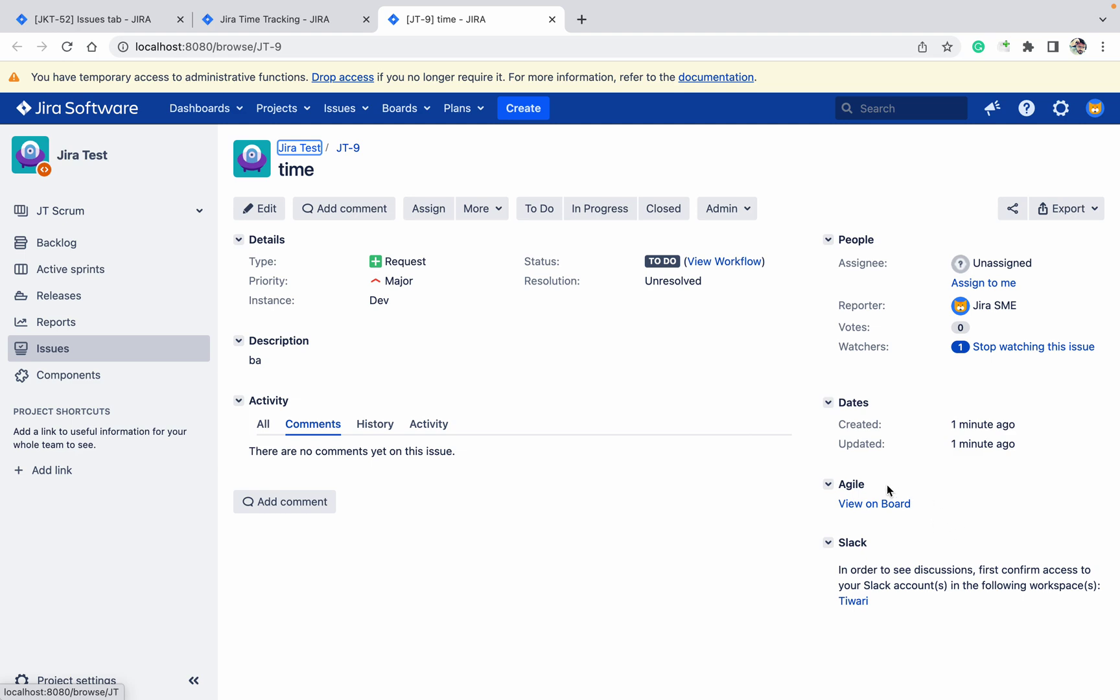
left_click(279, 21)
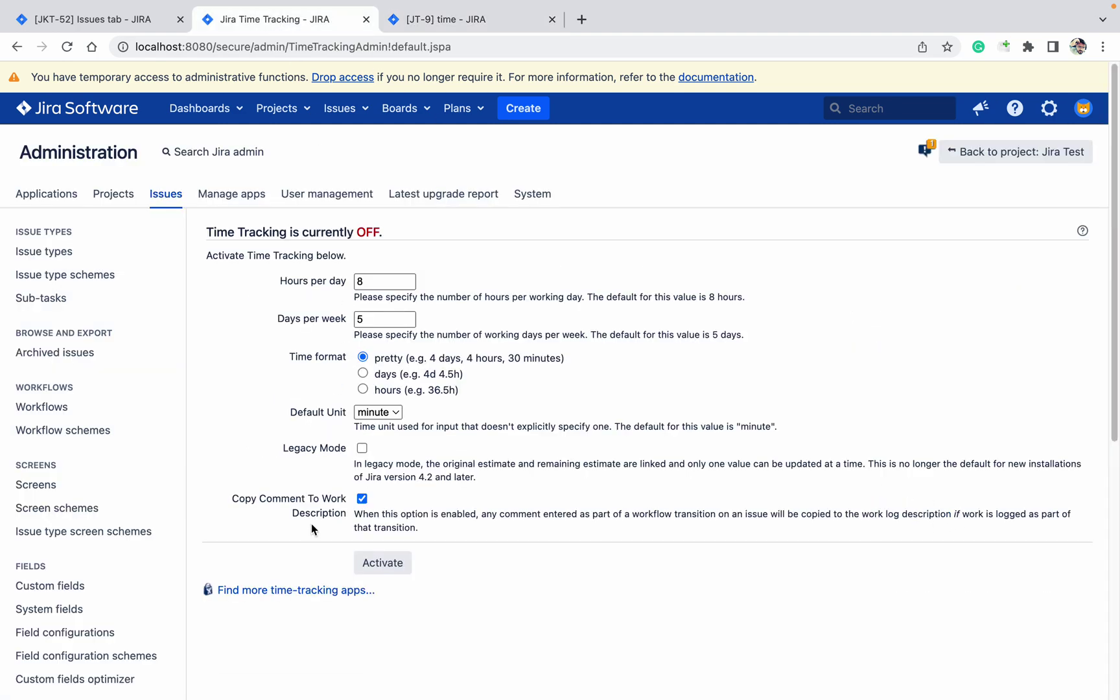
left_click(387, 563)
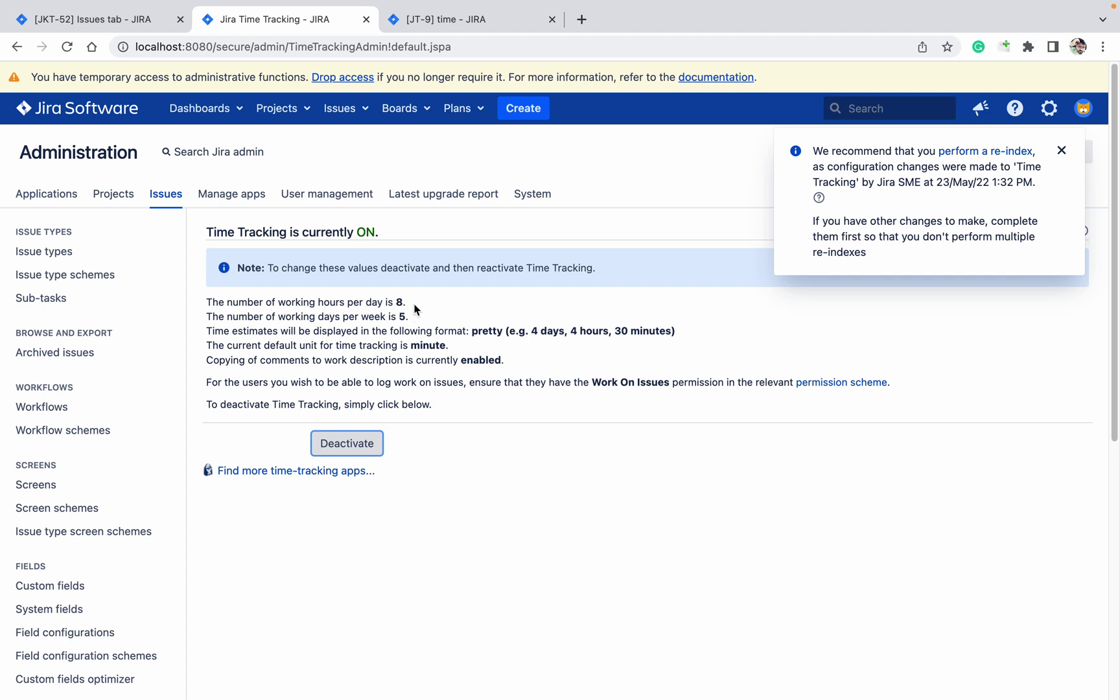
- Review the active settings: 8 hours per day and minute as the default unit
left_click_drag(402, 302, 395, 303)
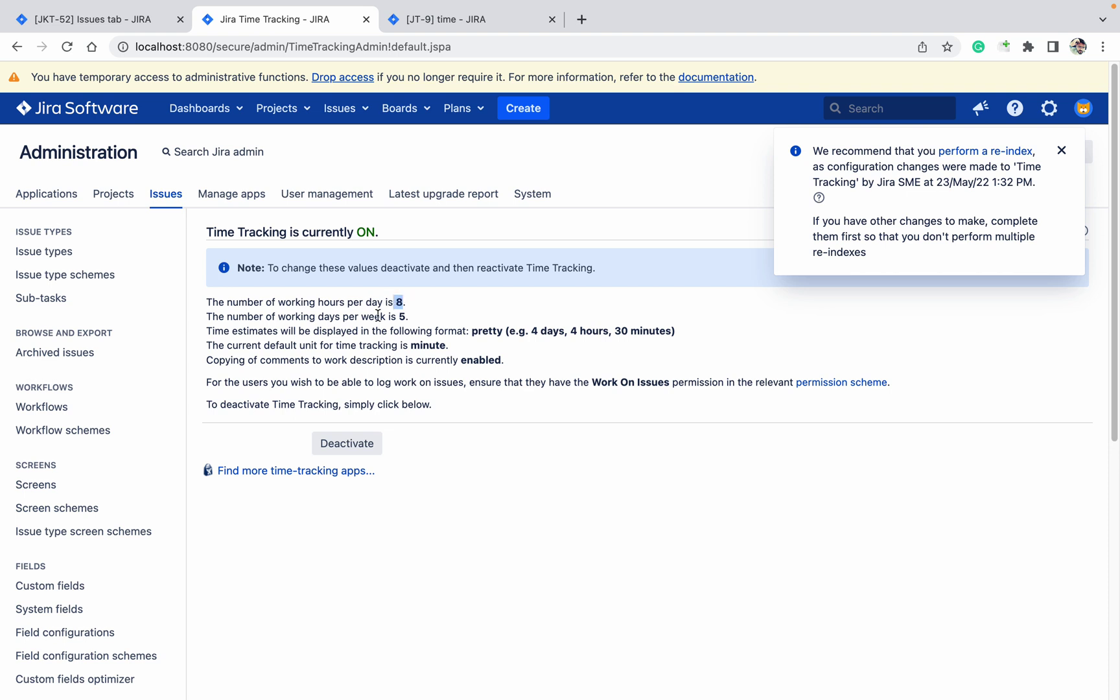
left_click(378, 315)
left_click_drag(313, 345, 464, 353)
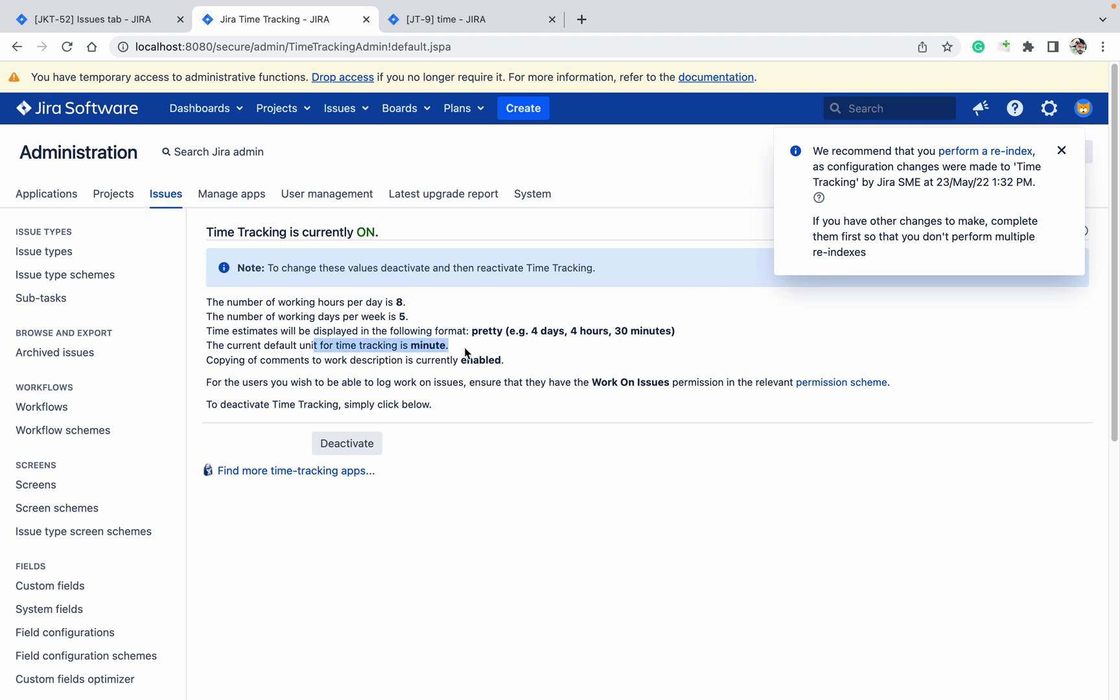
double_click(534, 330)
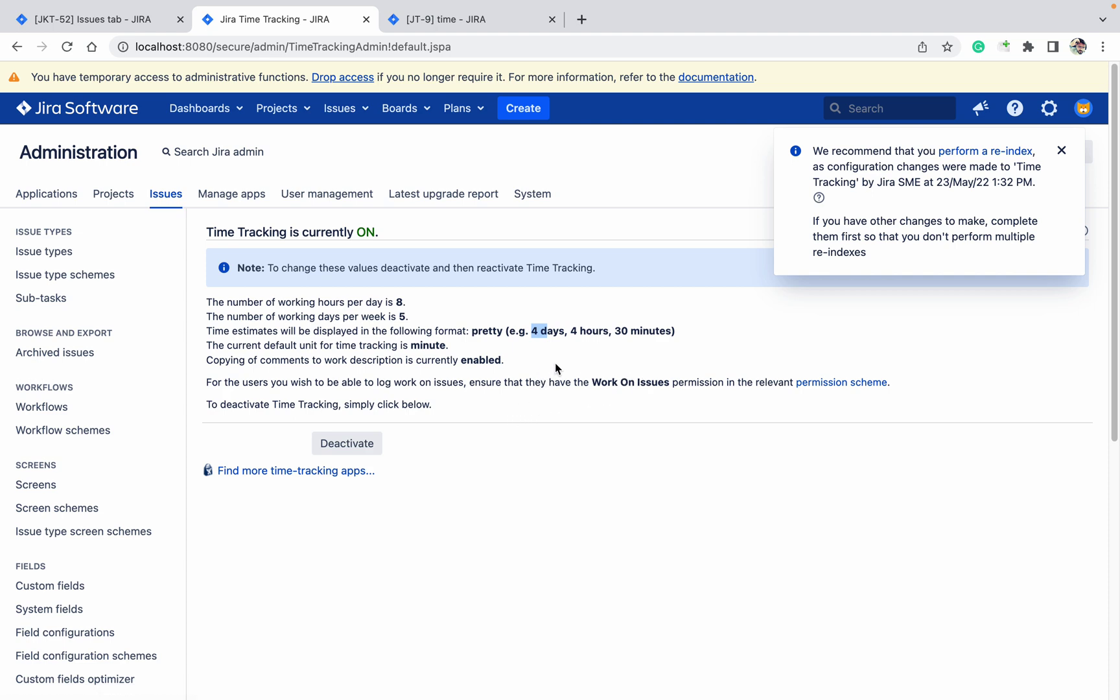
- Edit JT-9's original estimate from 8m to 8h and save it
left_click(487, 24)
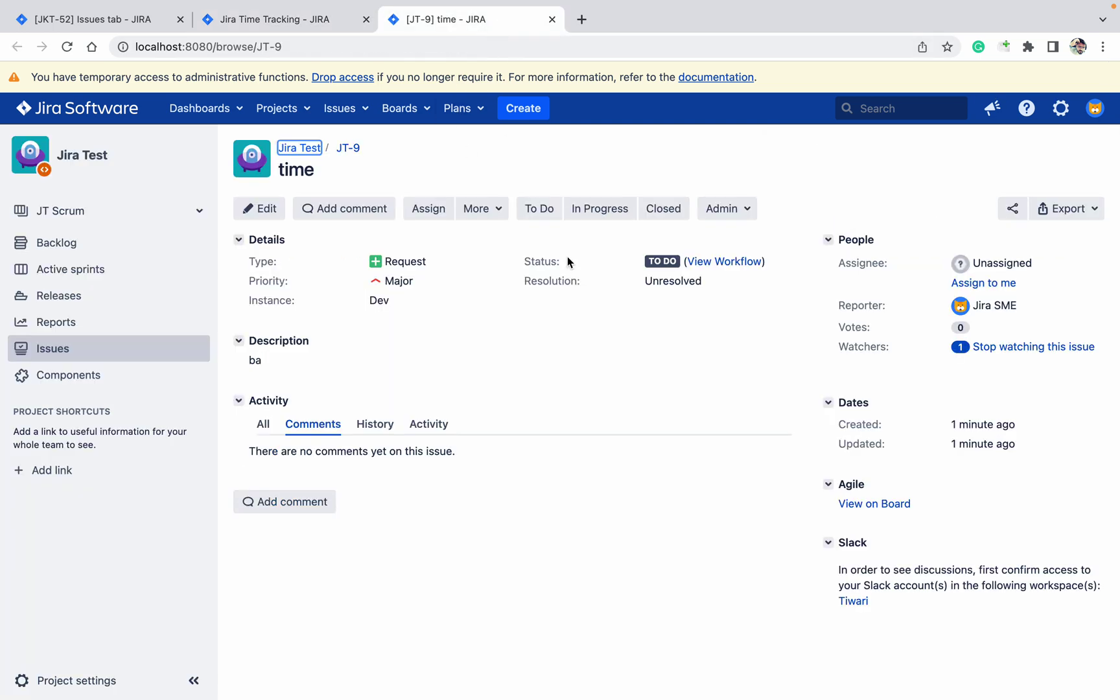
left_click(280, 215)
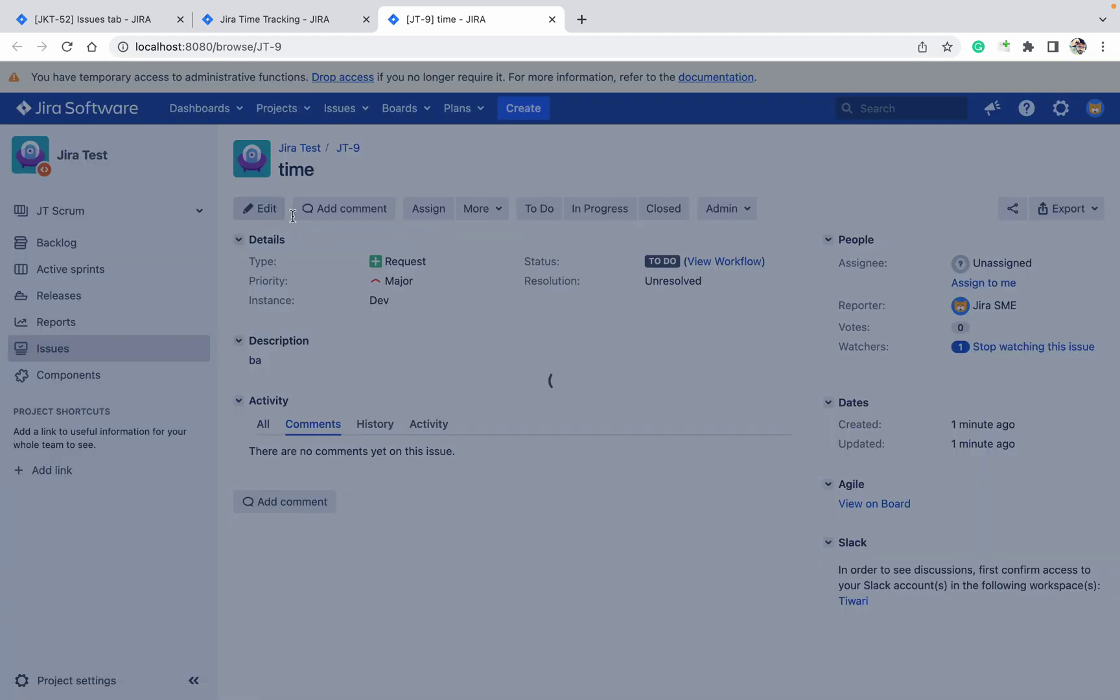
scroll(520, 438, "down", 5)
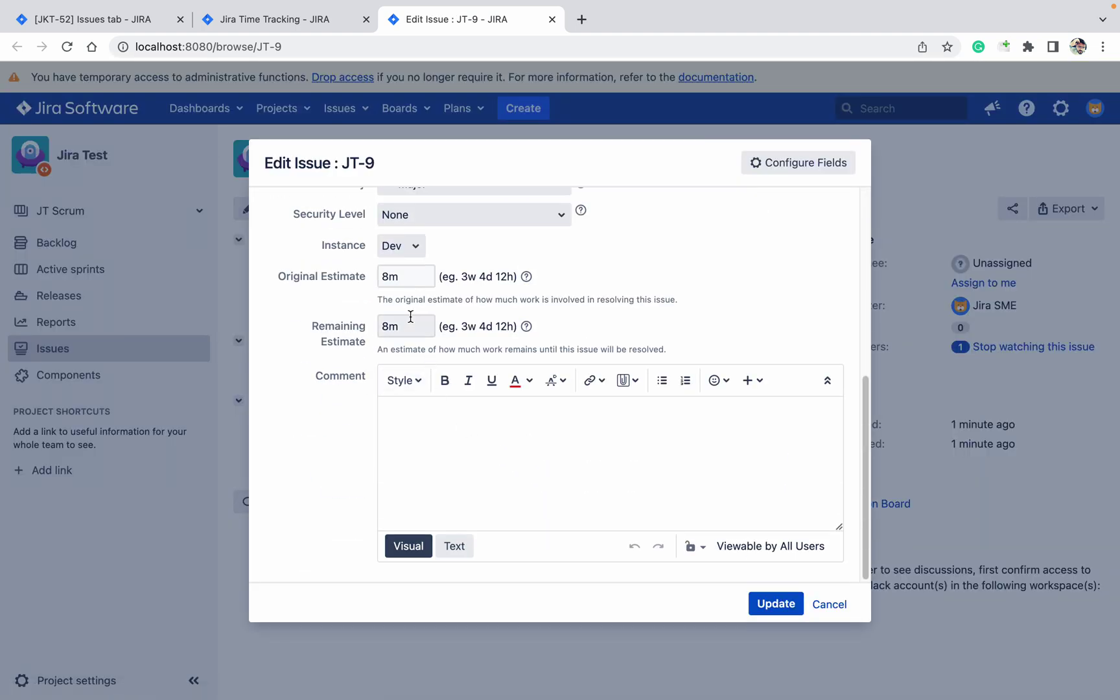
left_click(399, 274)
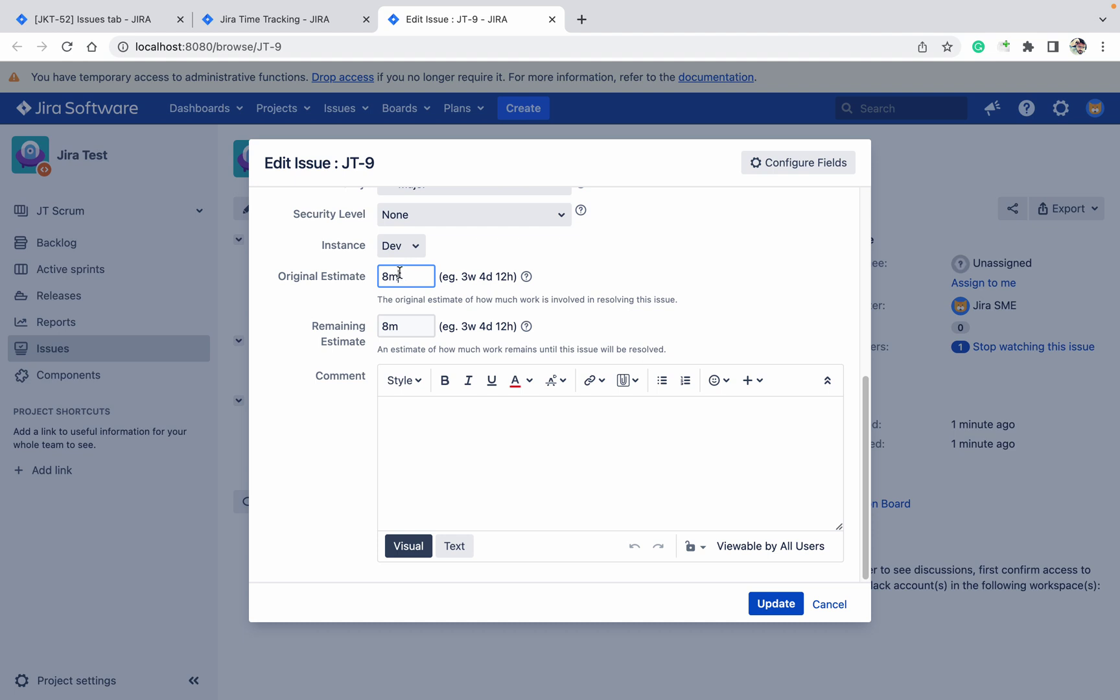
key("BackSpace")
type("h")
key("BackSpace")
type("h")
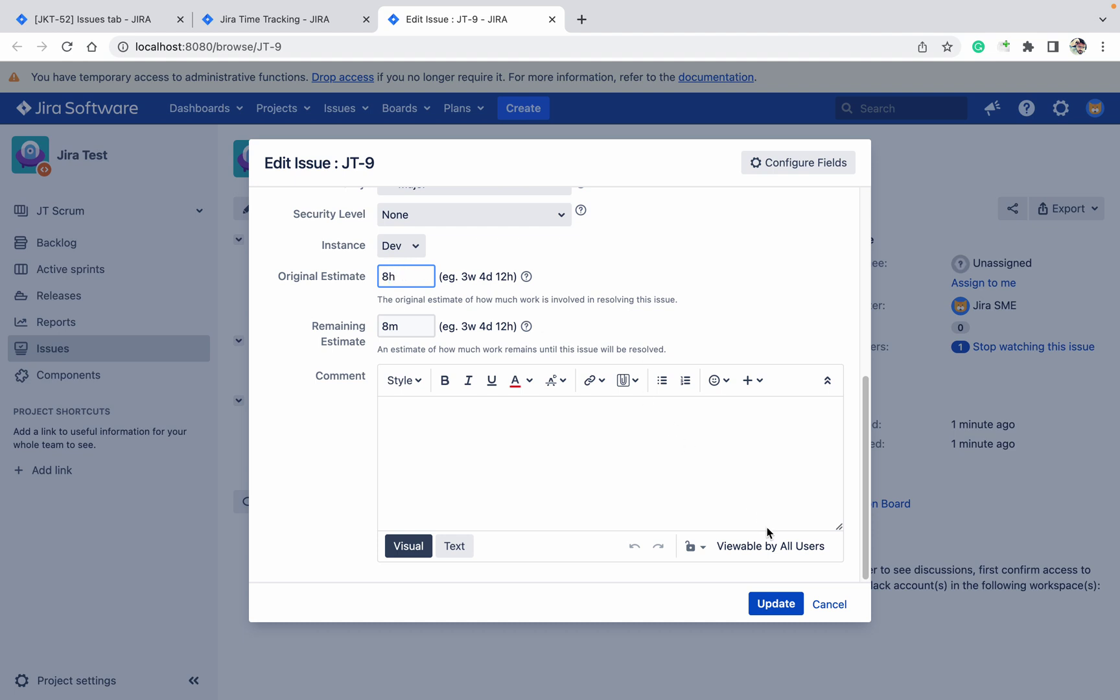
left_click(775, 603)
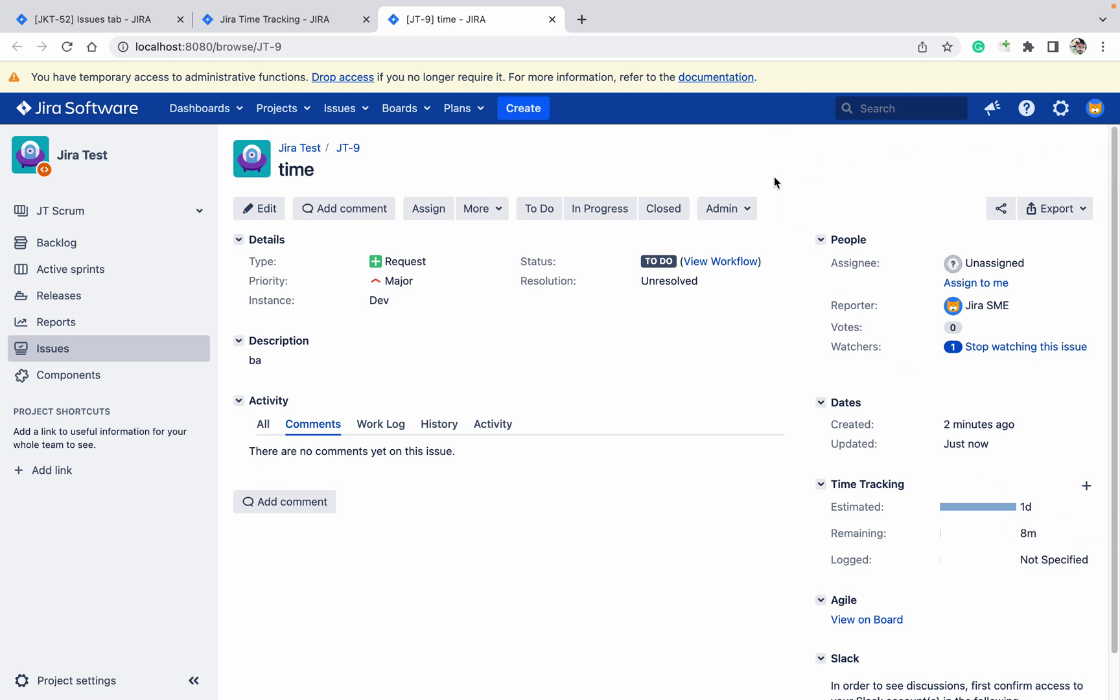
- Deactivate time tracking and set the default unit to hour
left_click(297, 31)
left_click(348, 446)
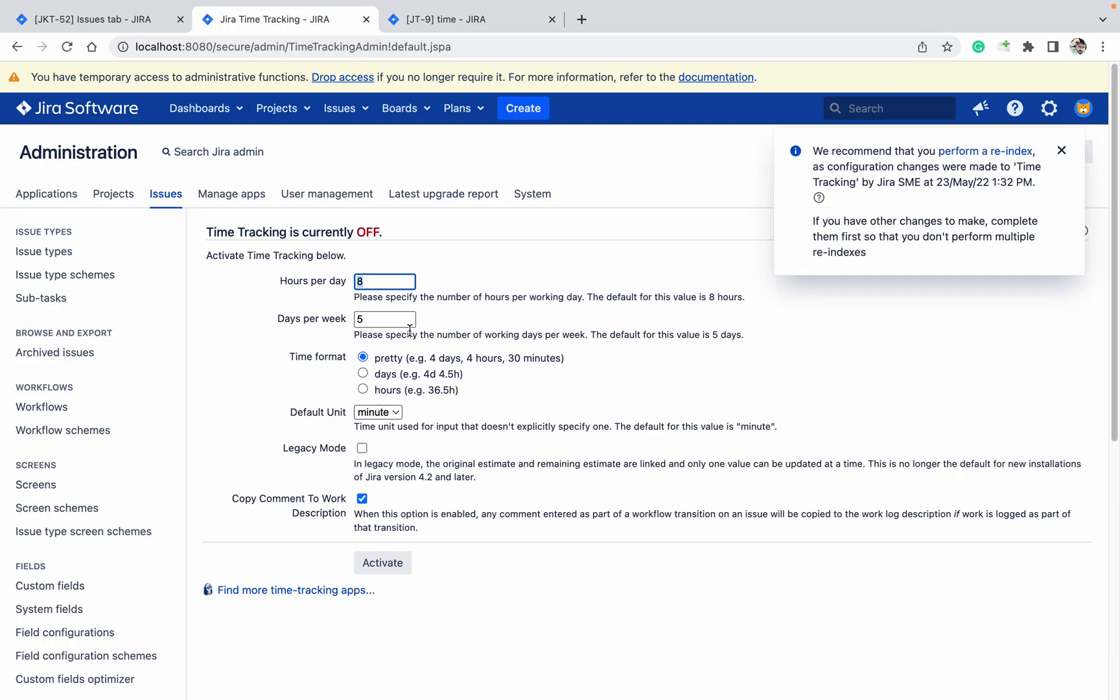
left_click(380, 412)
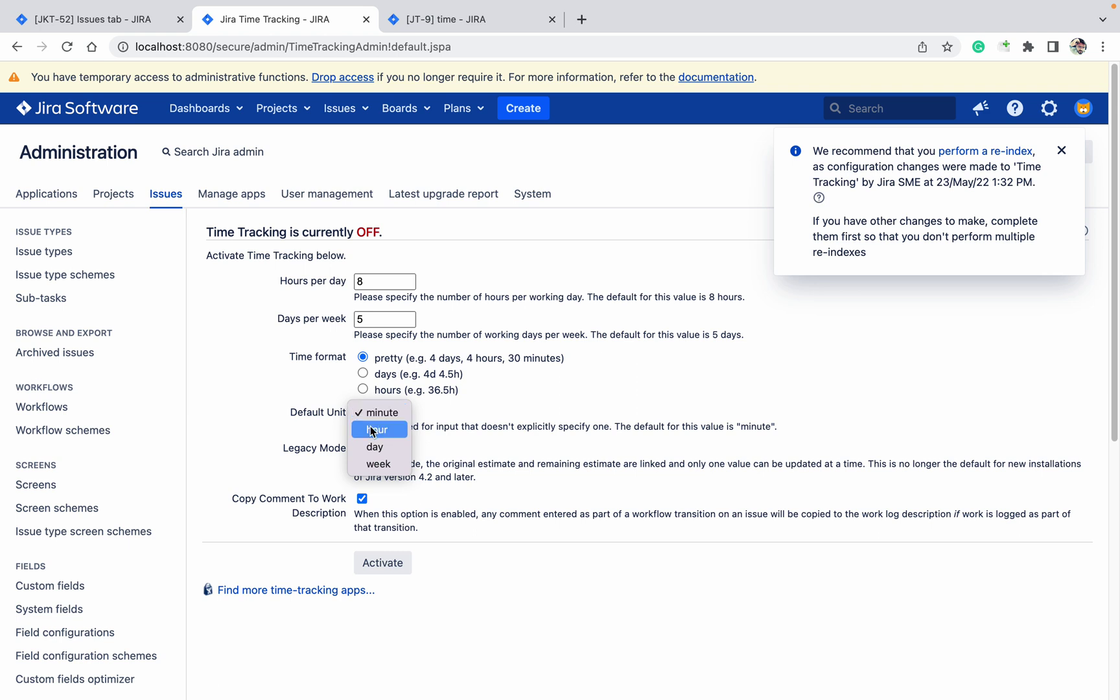
left_click(374, 430)
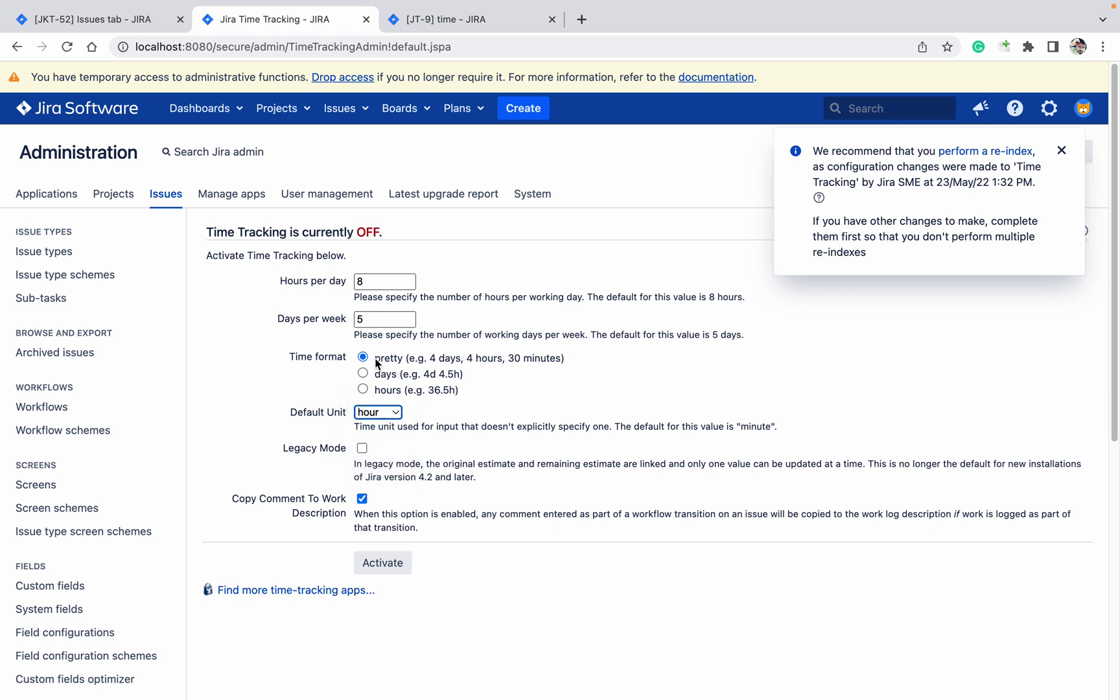
- Set 6 days per week and 10 hours per day, then reactivate time tracking
left_click(380, 319)
key("BackSpace")
left_click(387, 282)
key("BackSpace")
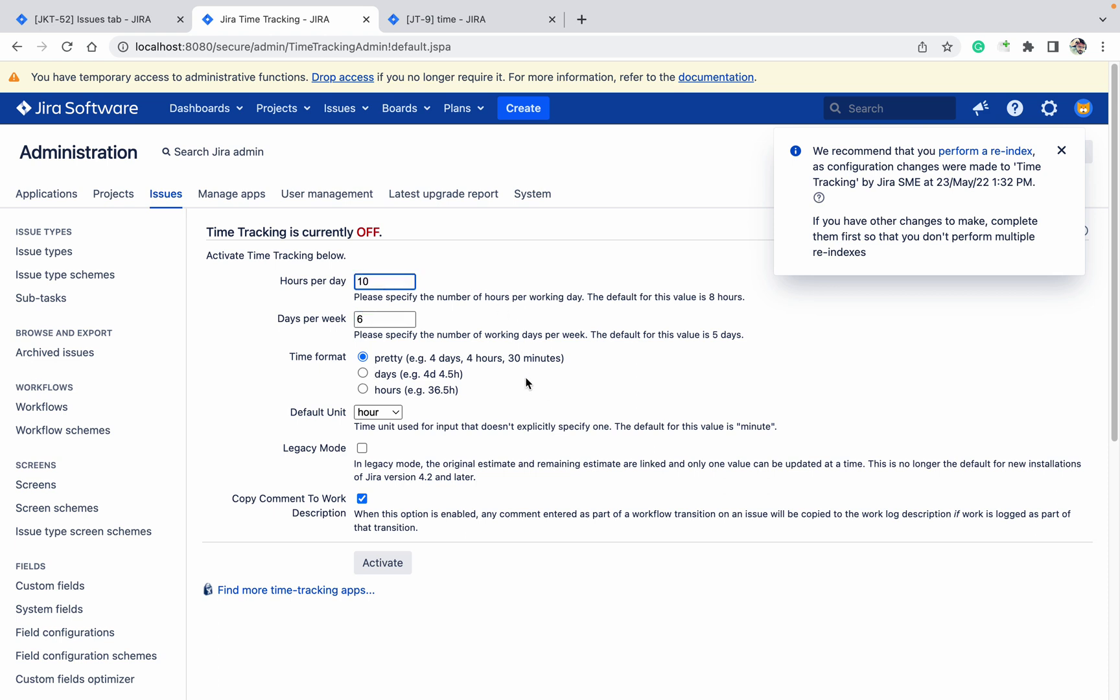
left_click(515, 401)
left_click(371, 561)
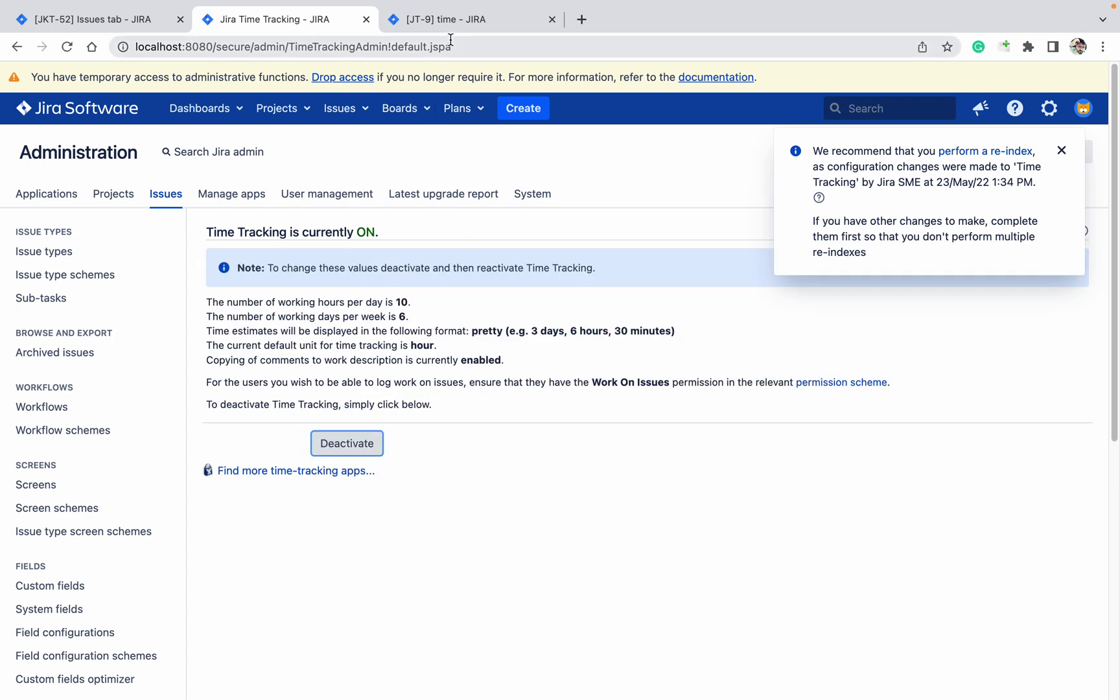
left_click(452, 20)
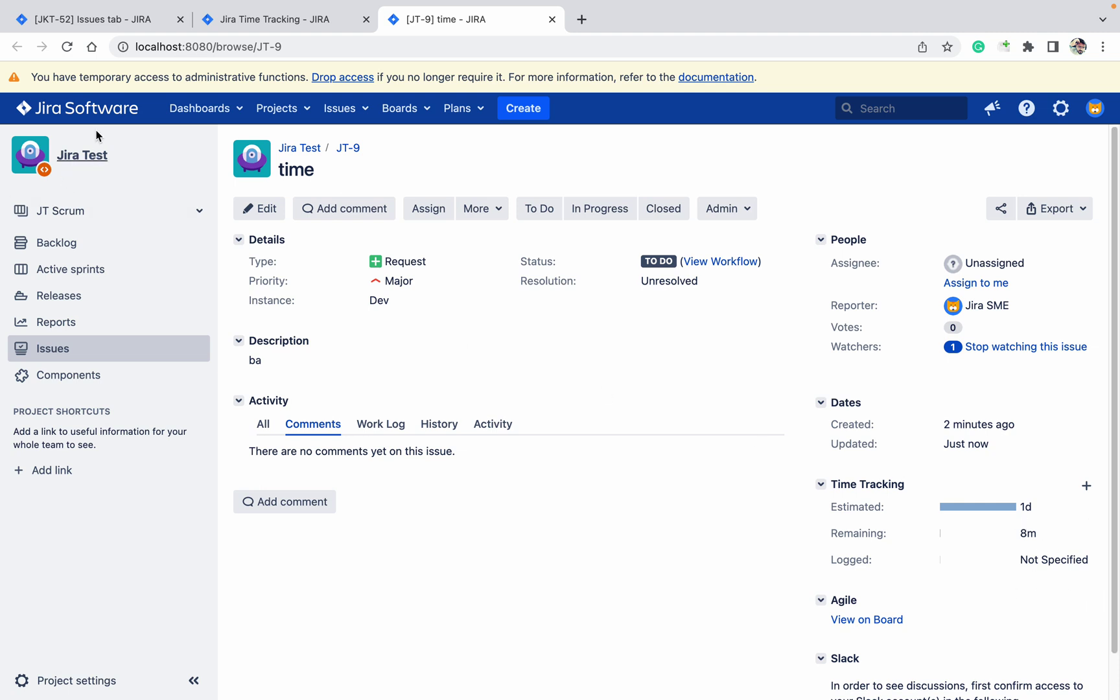
- Reload JT-9 to confirm its estimate now reads 8h, then begin a new issue
left_click(67, 47)
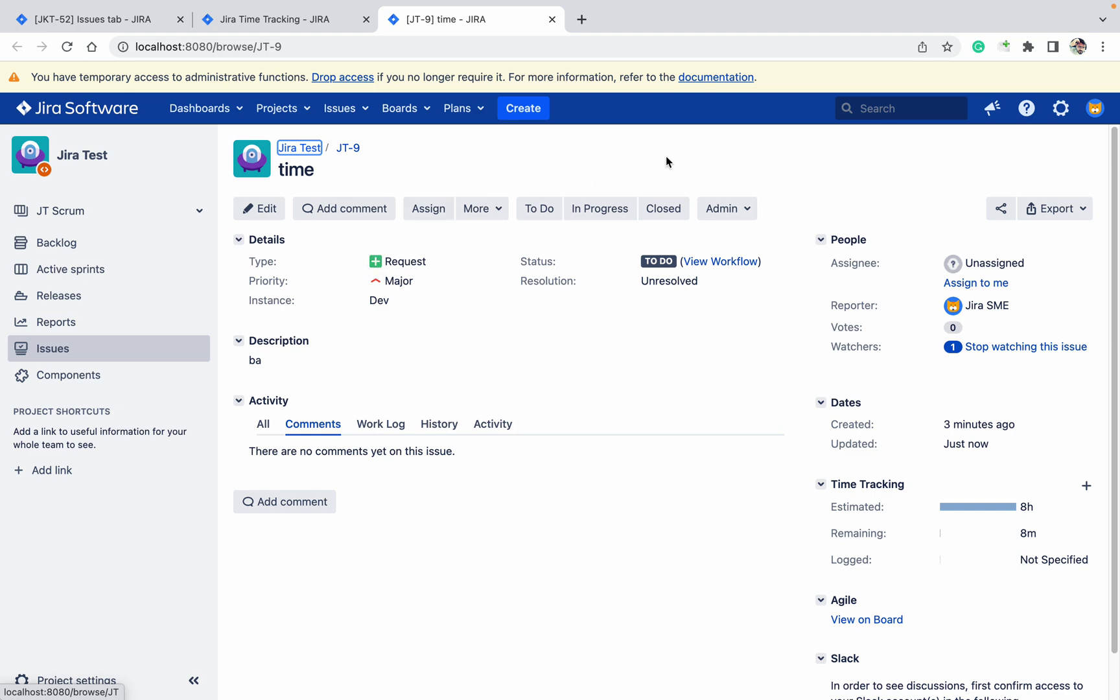
left_click(523, 108)
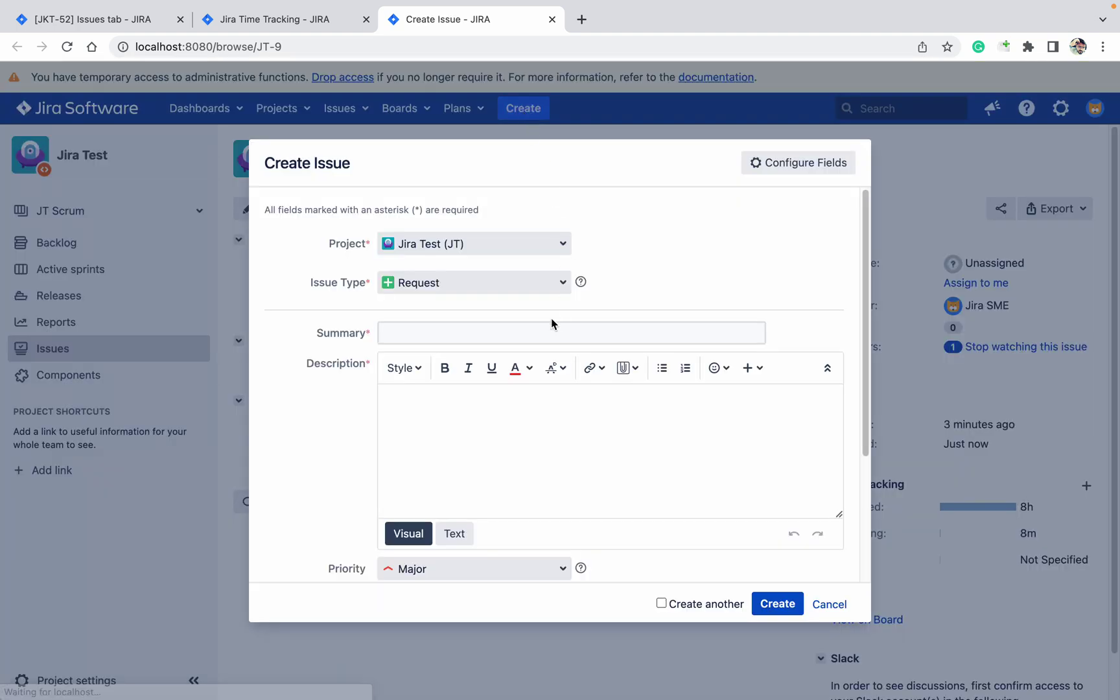
- Create issue 'time 2' with description 'cfsdf' and an original estimate of 8
left_click(522, 326)
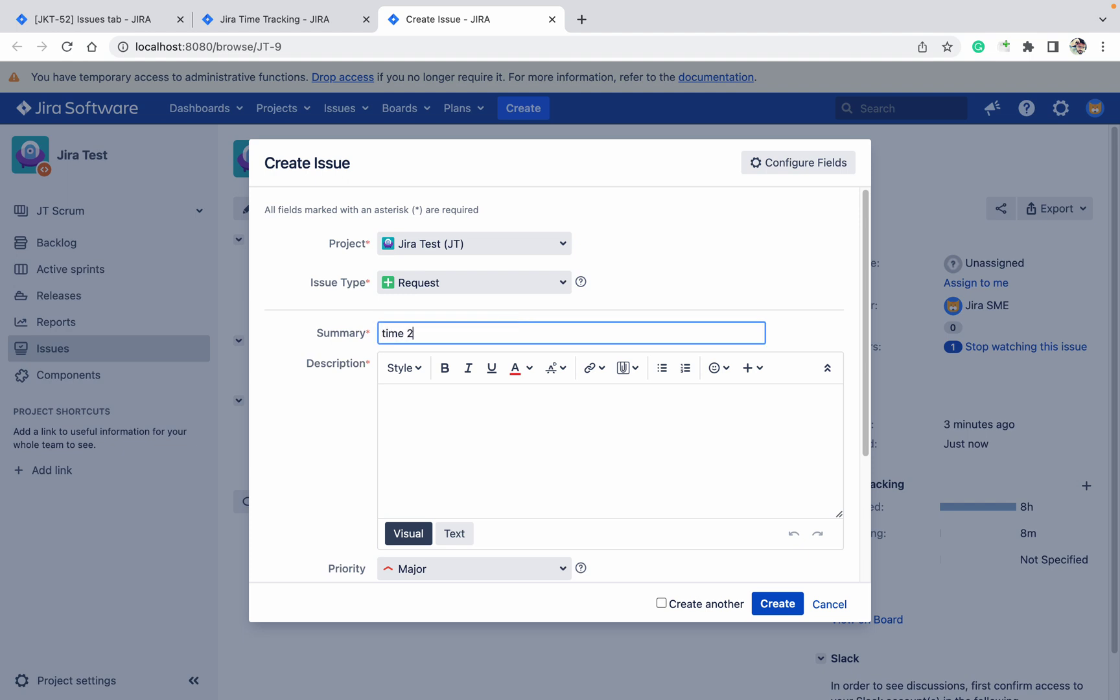
scroll(531, 376, "down", 3)
left_click(478, 274)
type("cf")
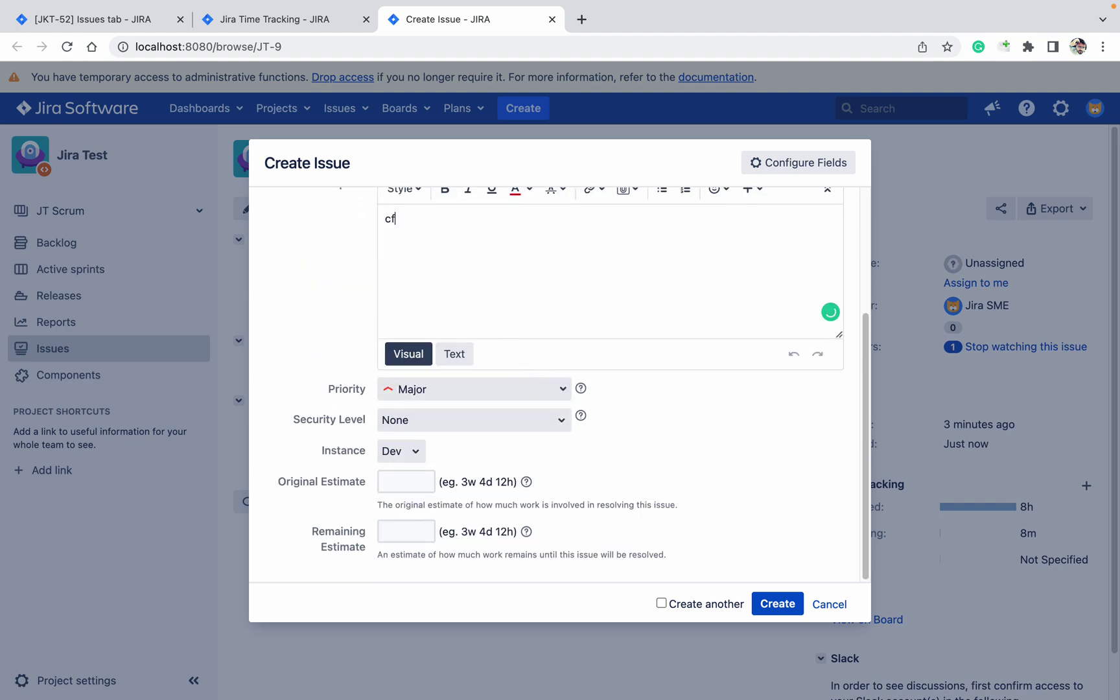
type("sdf")
left_click(396, 485)
type("8")
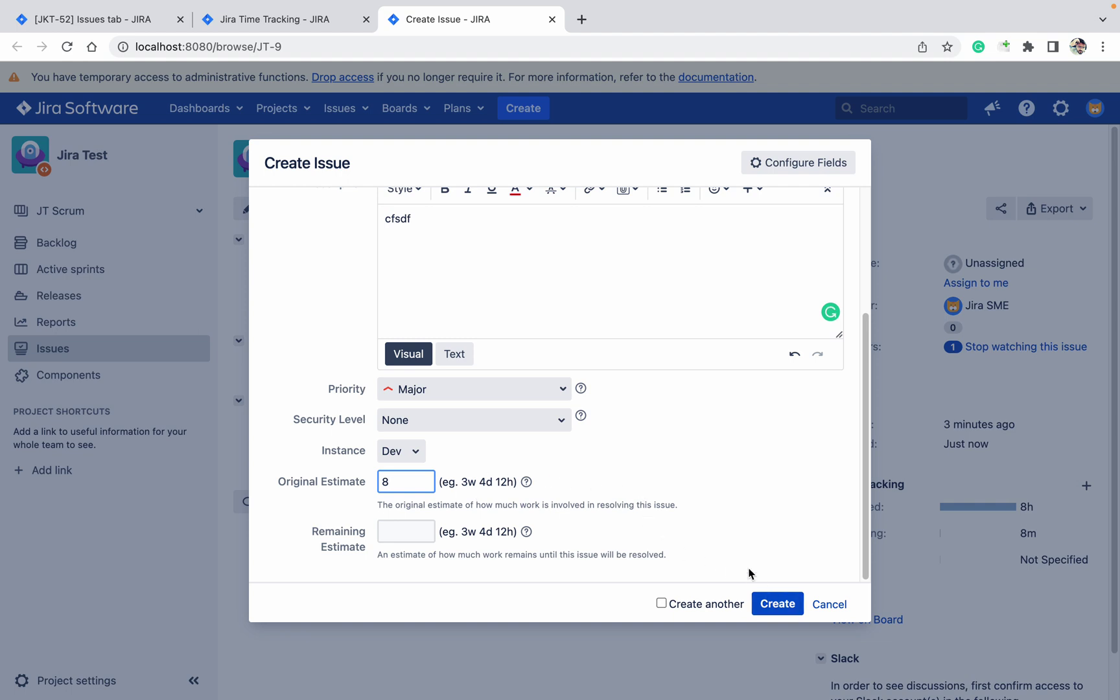
left_click(765, 601)
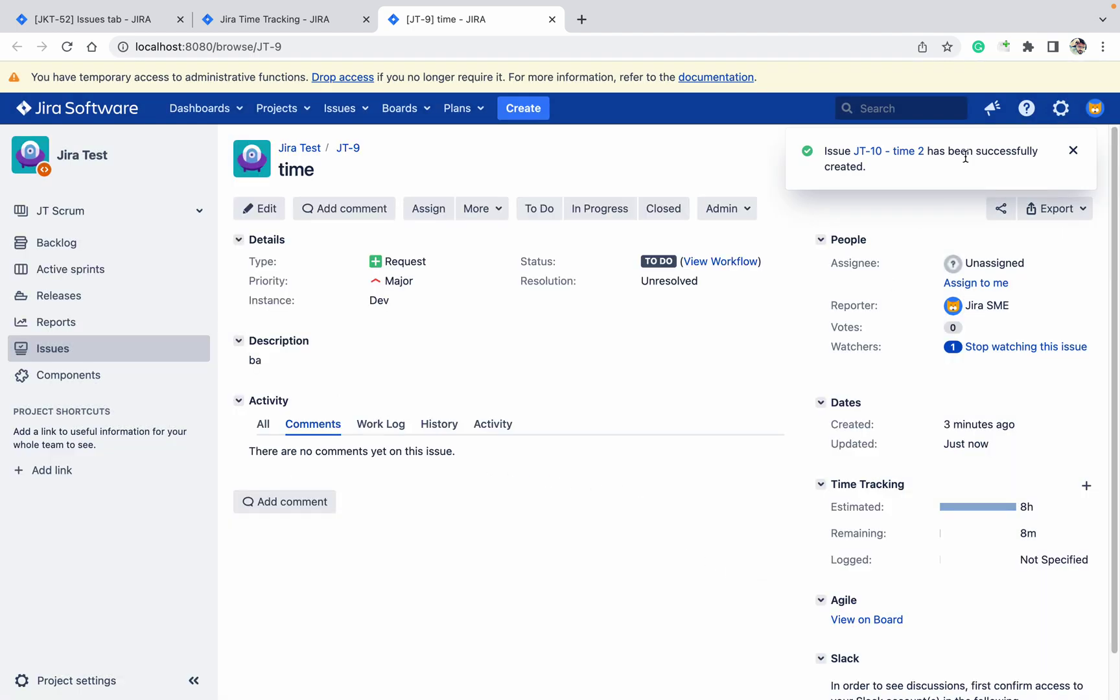
- Open JT-10 to check its 8h estimate, then return to Time Tracking settings
left_click(892, 153)
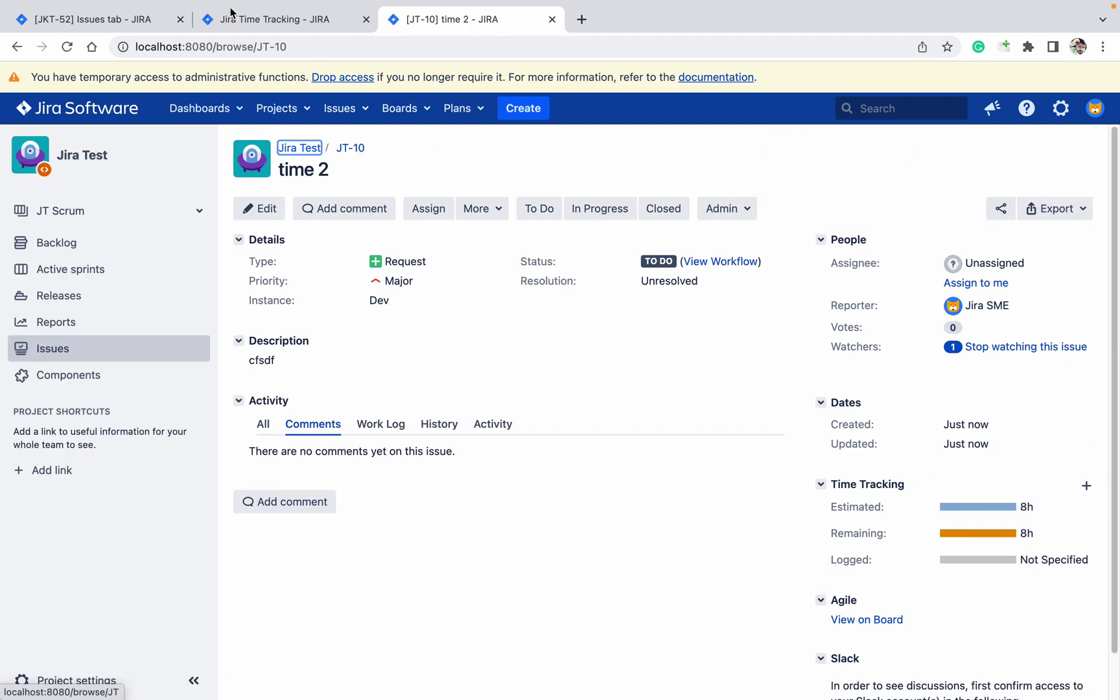
mouse_move(227, 23)
left_click(266, 67)
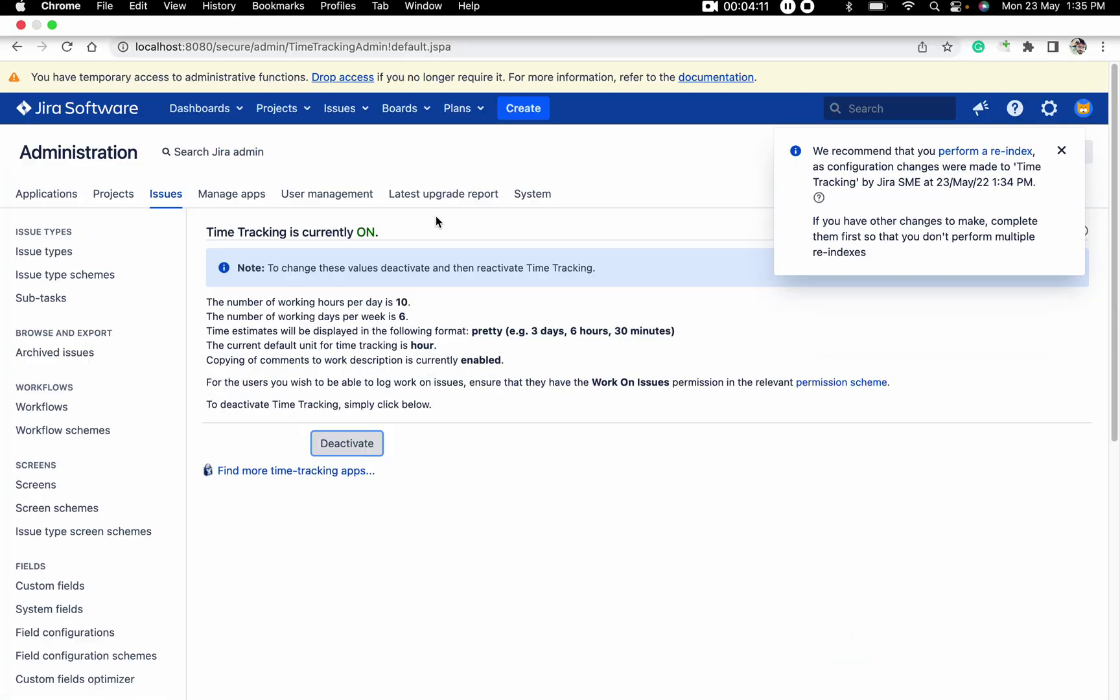